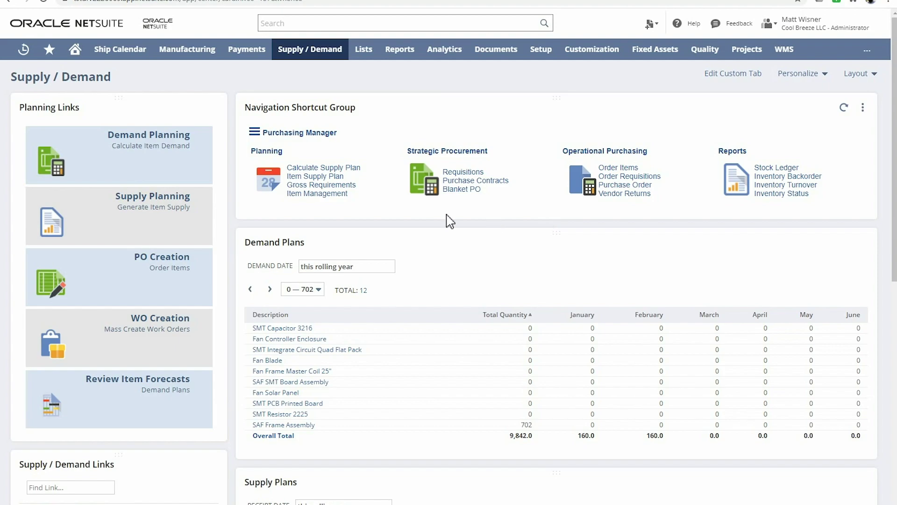
Open Calculate Item Demand Plans from the Demand Planning tile on the Supply / Demand dashboard.
left_click(147, 174)
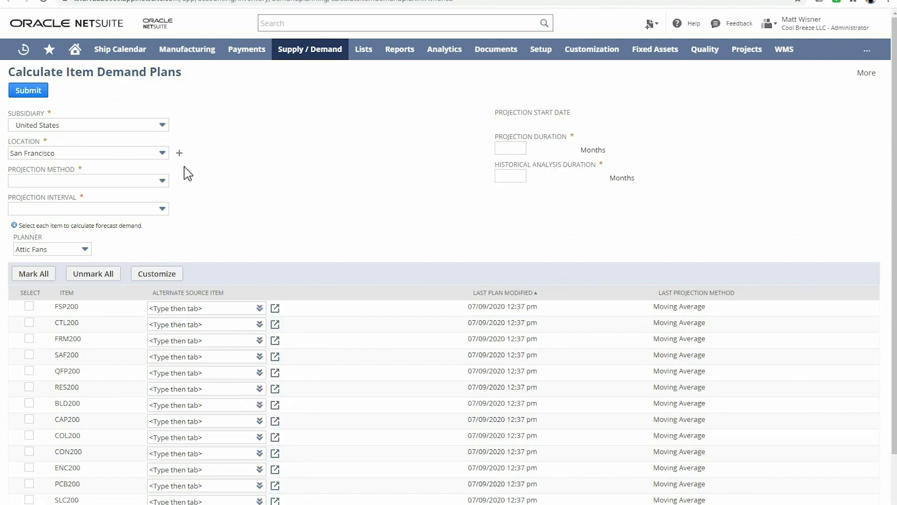
Set projection to Moving Average, Weekly interval, duration 4 and historical analysis 12.
left_click(164, 181)
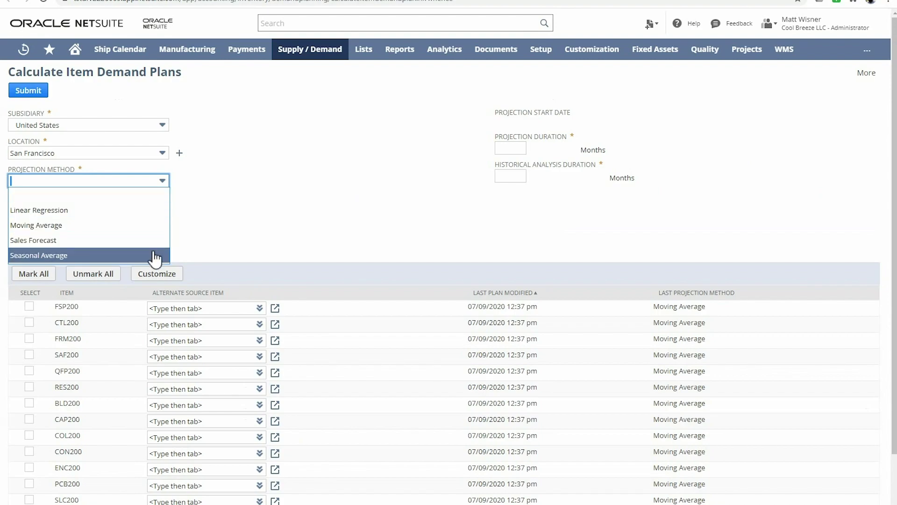
left_click(154, 226)
left_click(151, 209)
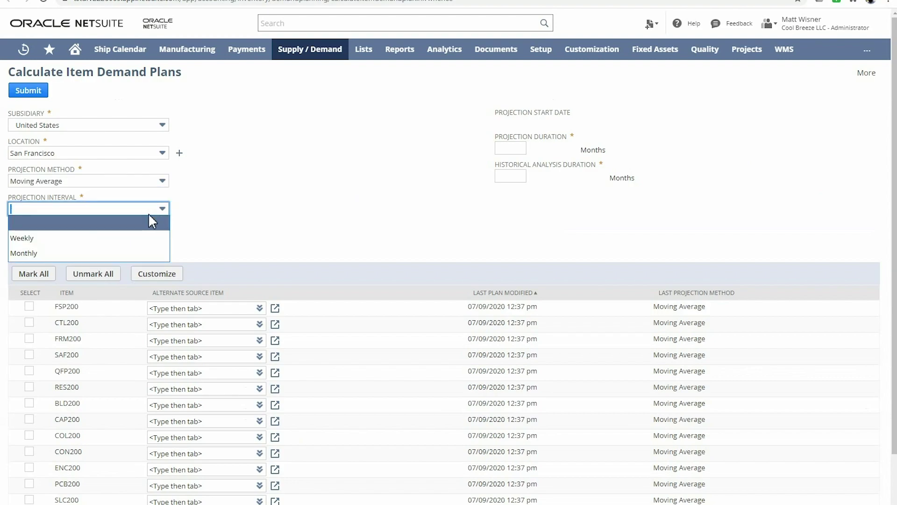
left_click(128, 236)
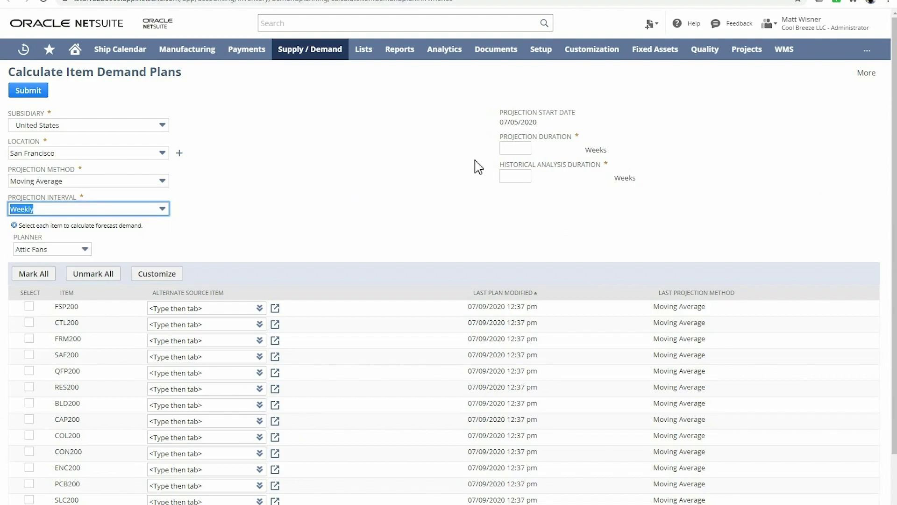
left_click(508, 148)
left_click(508, 170)
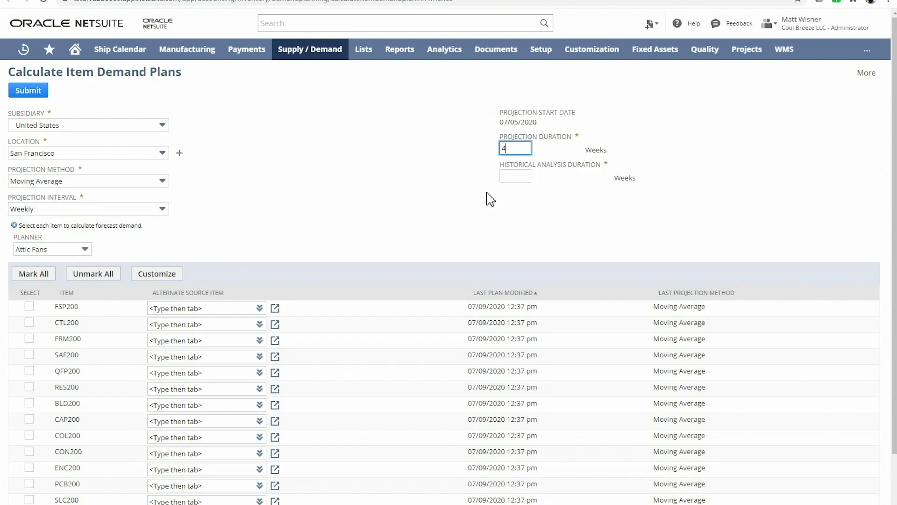
left_click(514, 177)
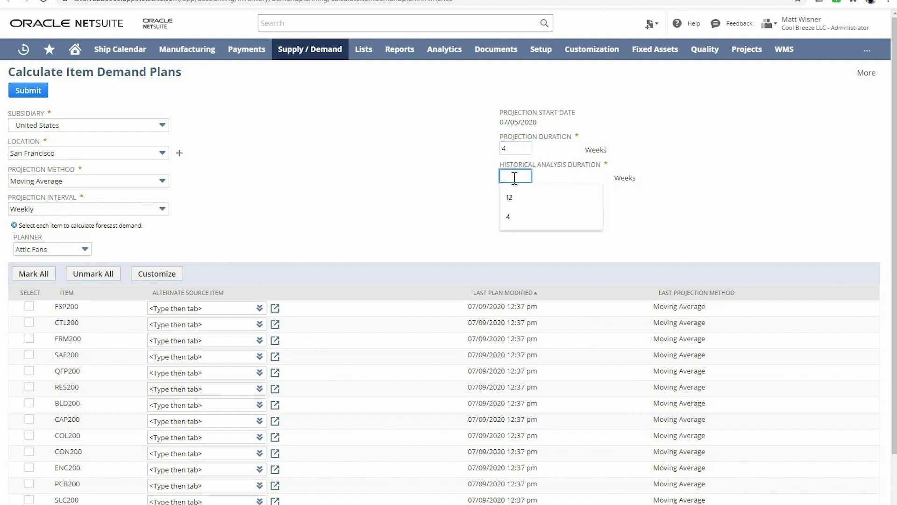
left_click(509, 197)
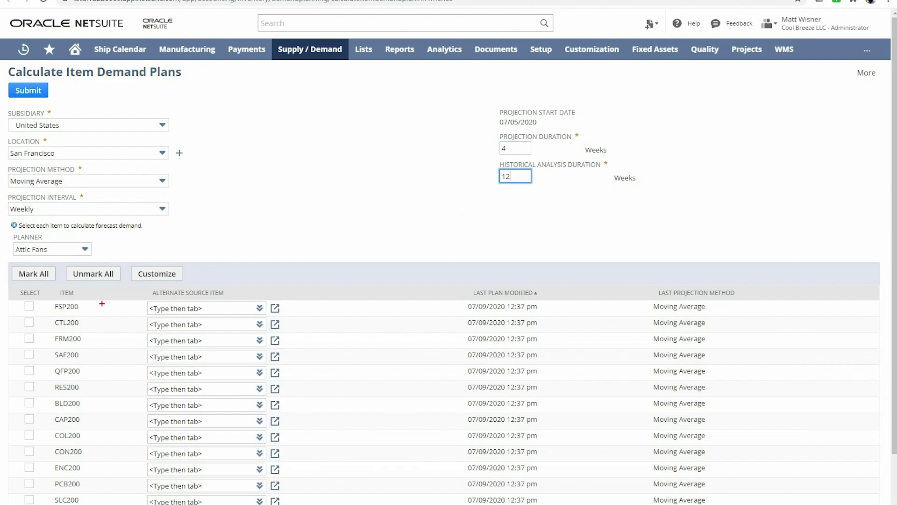
Mark all Attic Fans items and submit, choosing Do Not Overwrite for existing quantities.
mouse_move(135, 289)
left_mouse_down()
mouse_move(246, 336)
mouse_move(294, 386)
left_mouse_up()
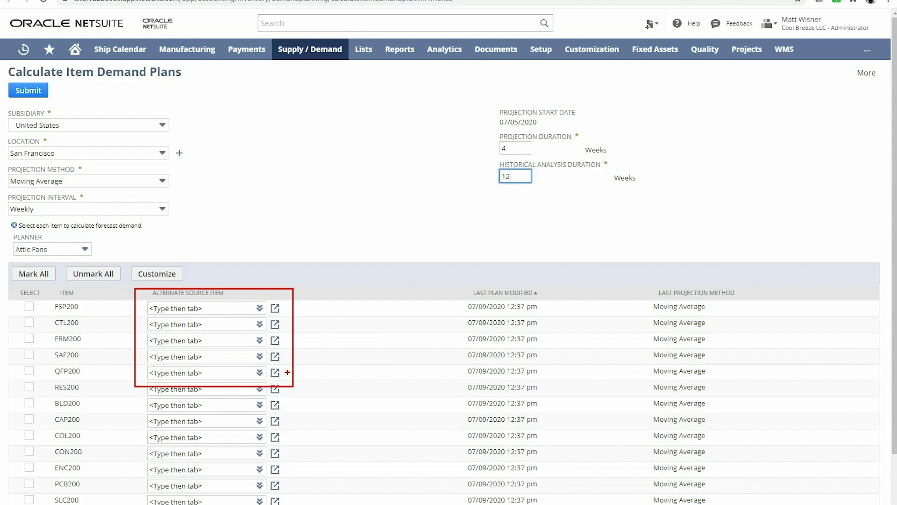
left_click(43, 275)
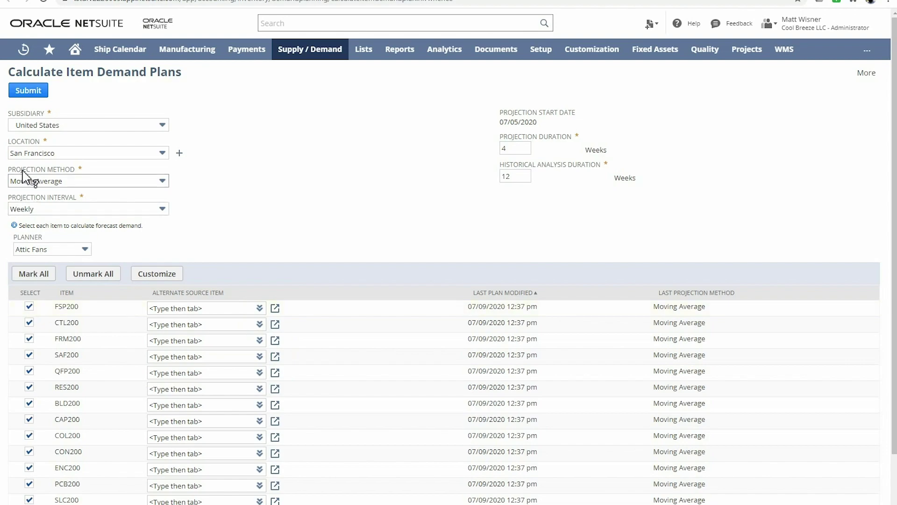
left_click(22, 91)
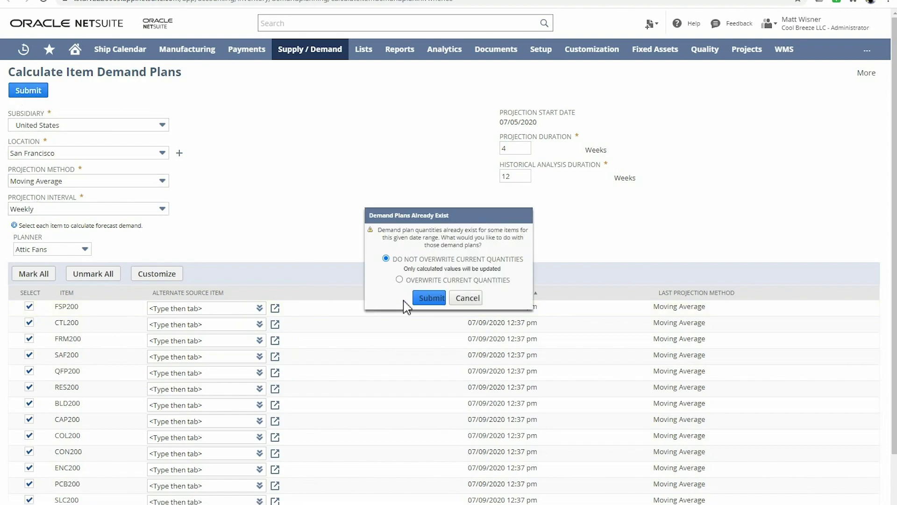
left_click(423, 299)
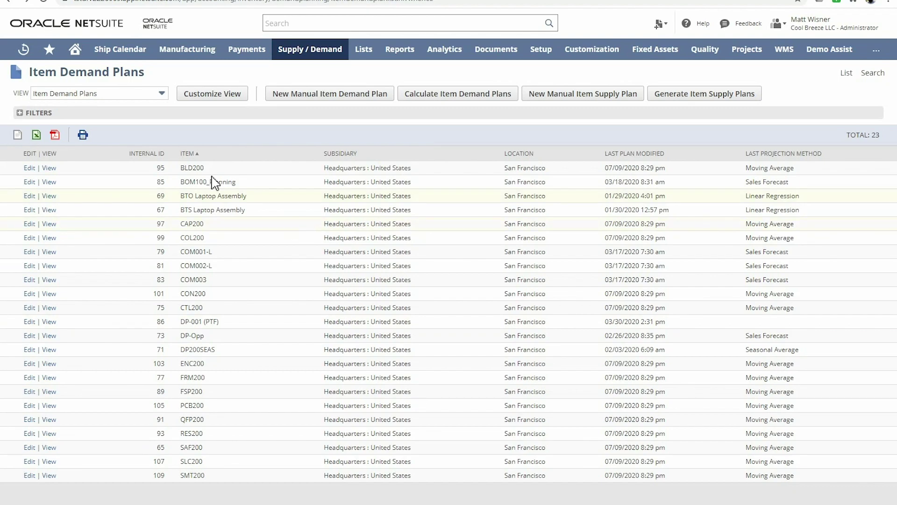
Open BLD200 from Recent Records and check its Time Phased replenishment method and locations.
mouse_move(23, 49)
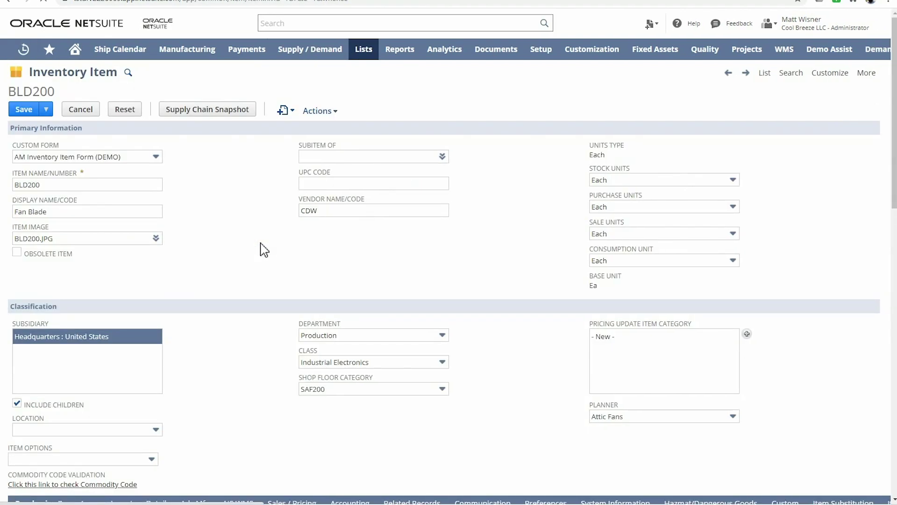
scroll(264, 250, "down", 8)
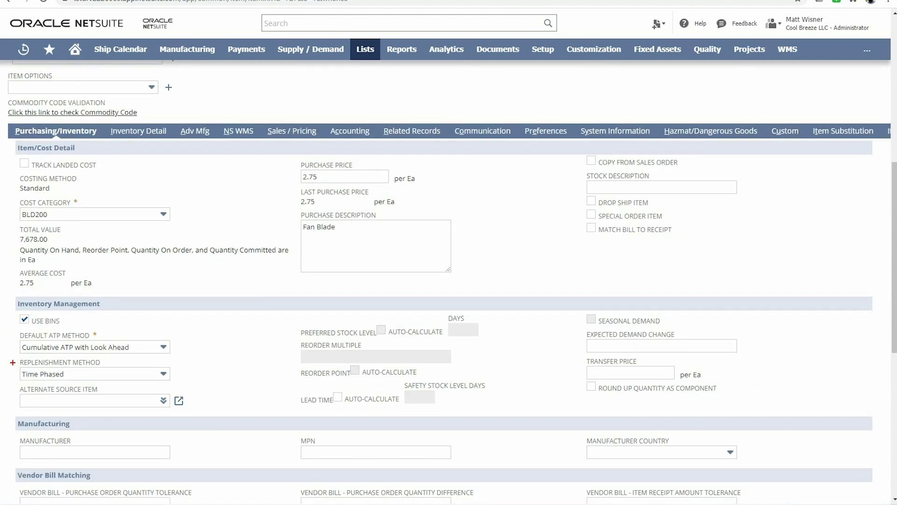
left_click_drag(18, 357, 180, 386)
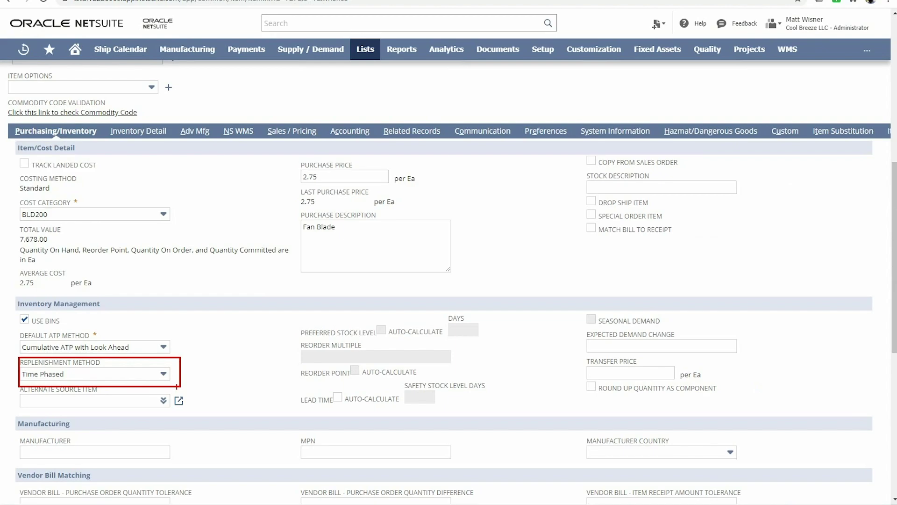
scroll(262, 250, "down", 8)
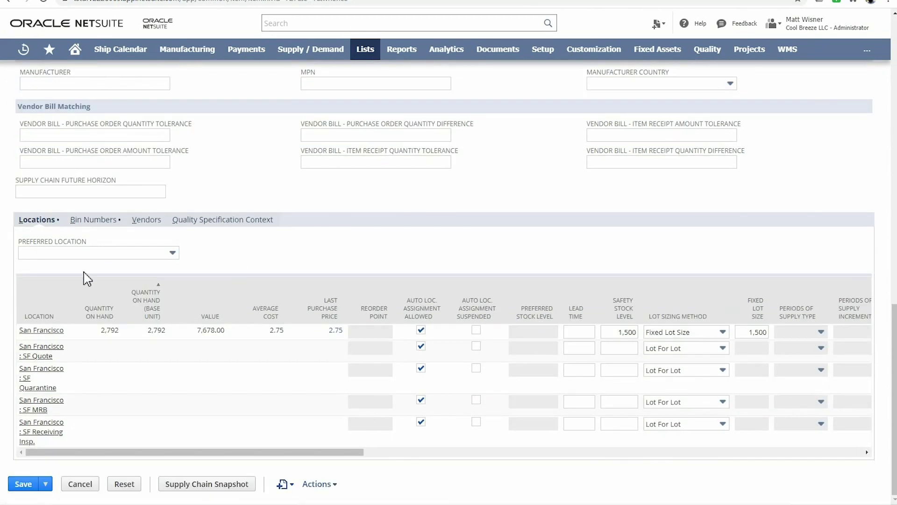
Review BLD200's location rows, checking San Francisco's lot sizing method and demand source options.
left_click_drag(17, 209, 73, 232)
scroll(101, 435, "right", 5)
mouse_move(191, 271)
left_mouse_down()
mouse_move(710, 406)
mouse_move(739, 365)
left_mouse_up()
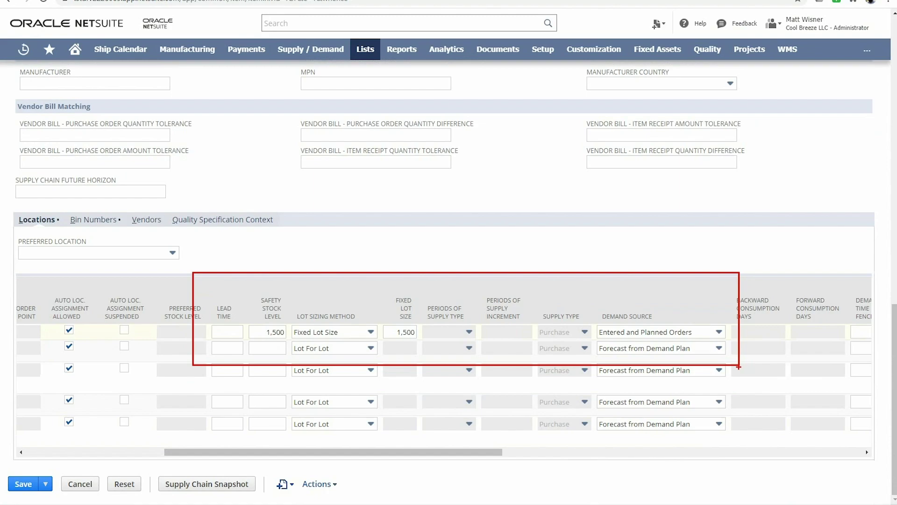
left_click(343, 333)
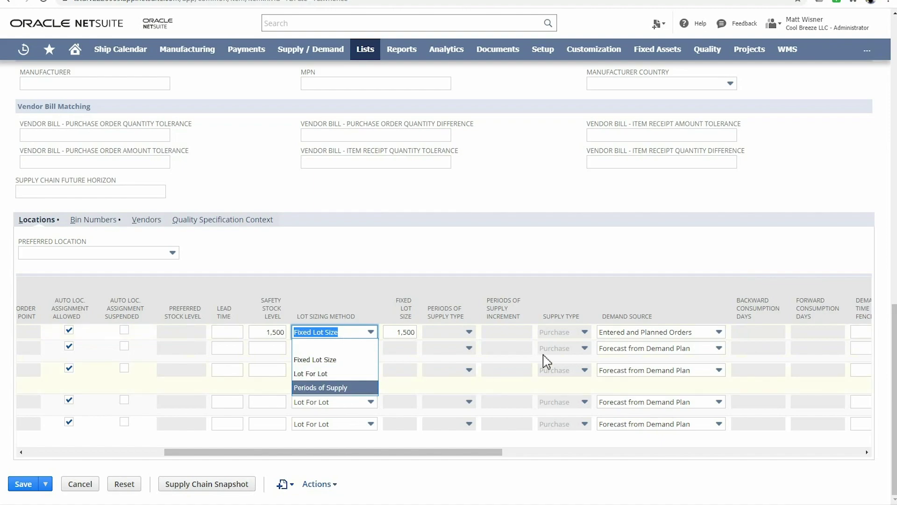
left_click(616, 333)
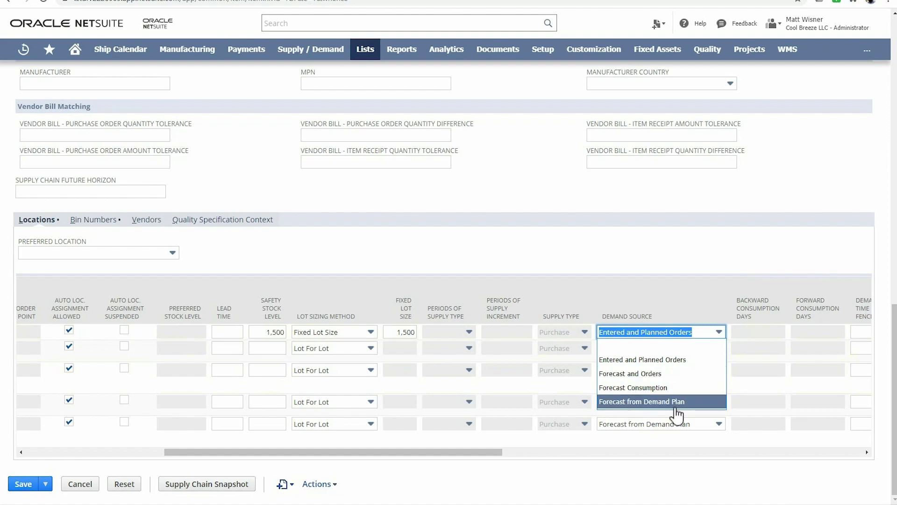
Return to the Supply / Demand center and open the Supply Planning form.
left_click(309, 49)
left_click(497, 58)
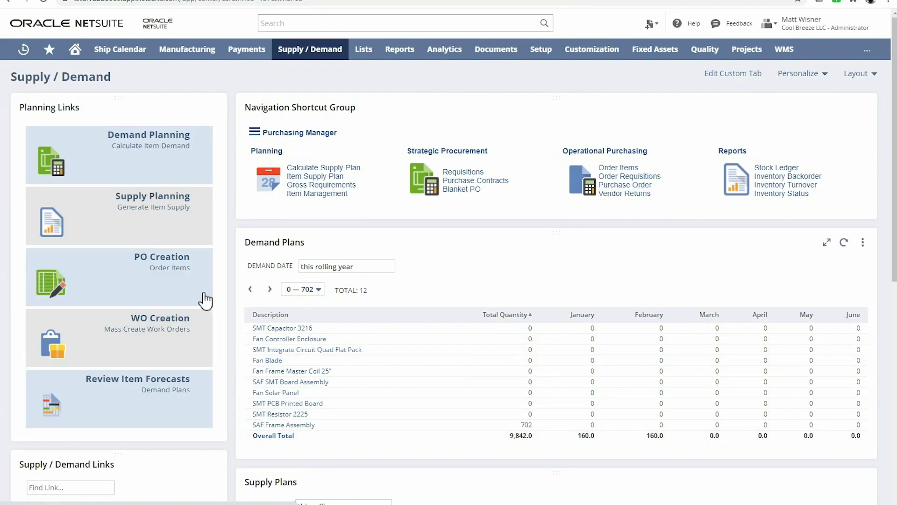
left_click(158, 236)
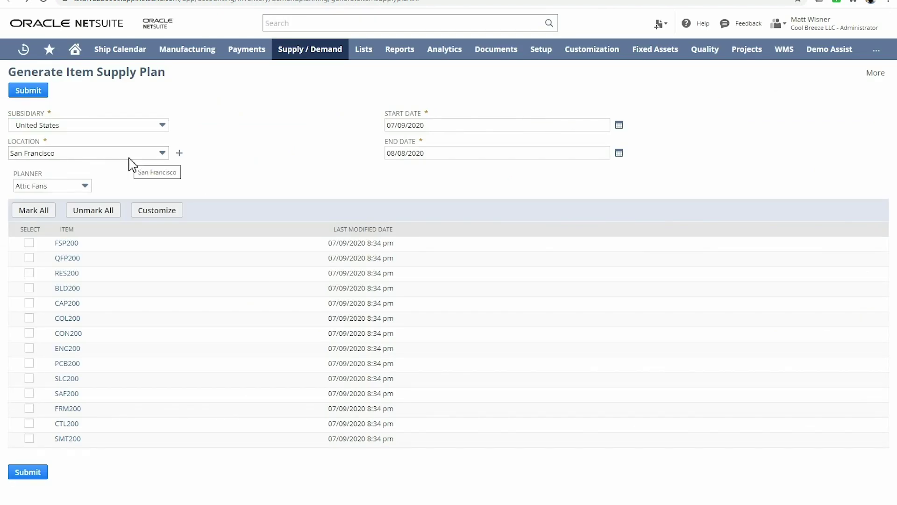
Set End Date to 12/31/2020, mark all items and submit the supply plans.
left_click(619, 153)
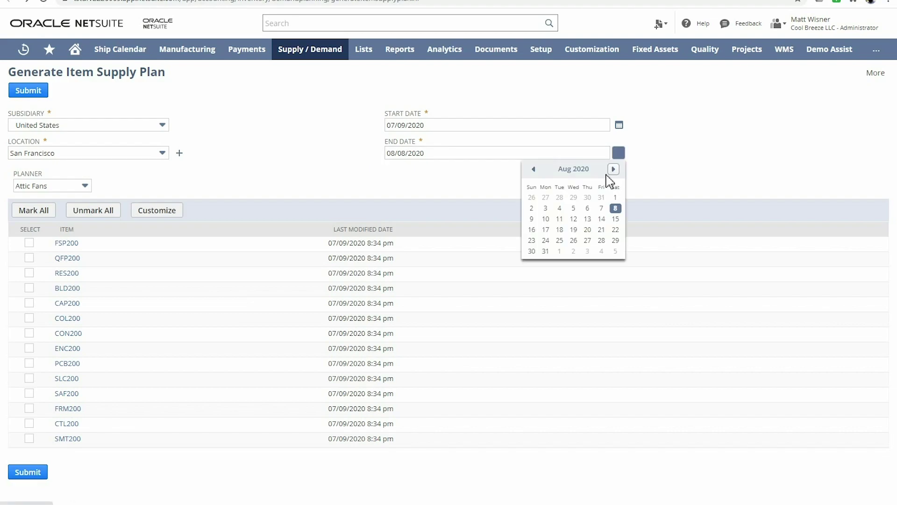
left_click(613, 169)
left_click(613, 169)
left_click(613, 169)
left_click(613, 170)
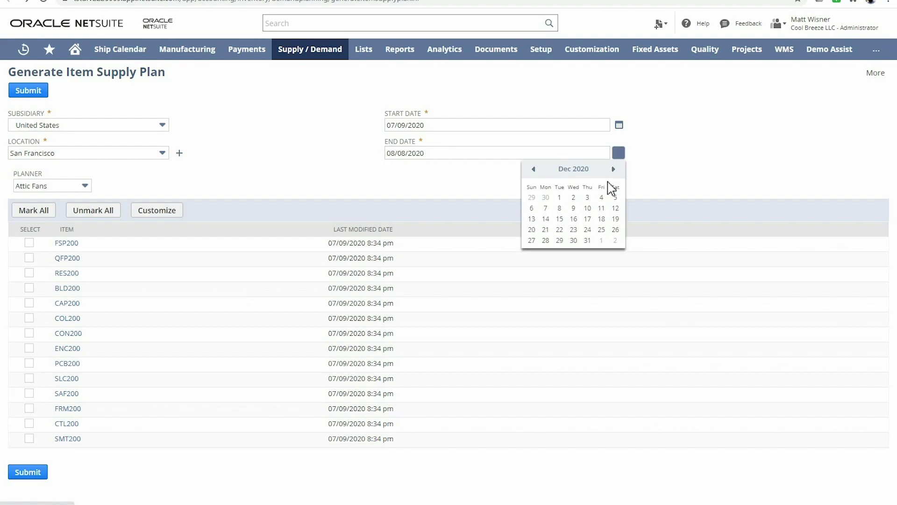
left_click(588, 241)
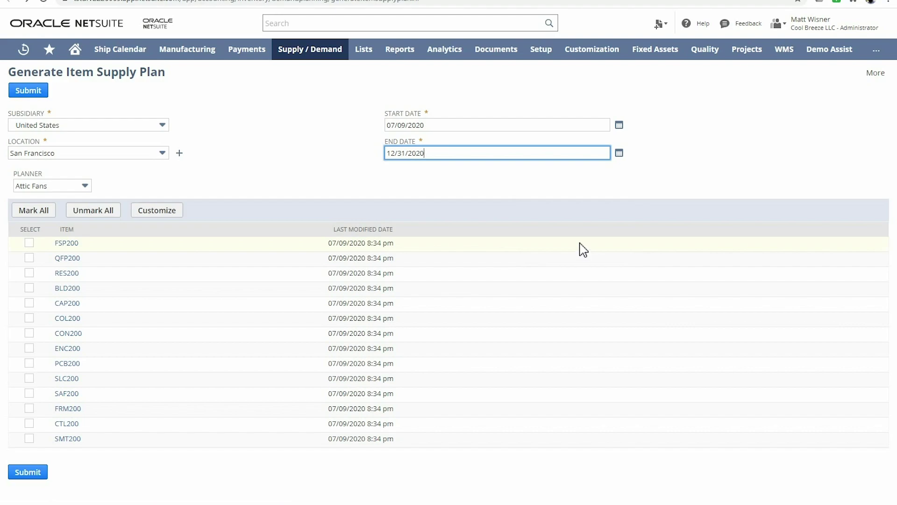
left_click(26, 212)
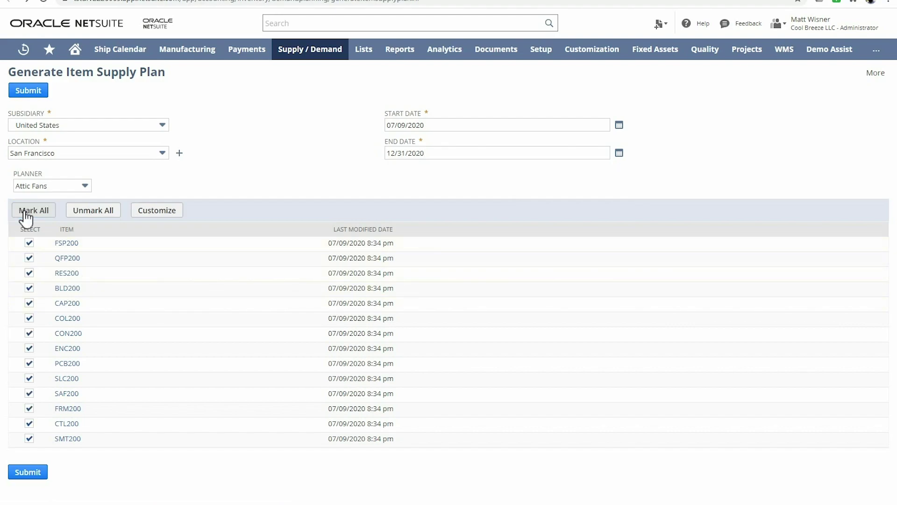
left_click(25, 92)
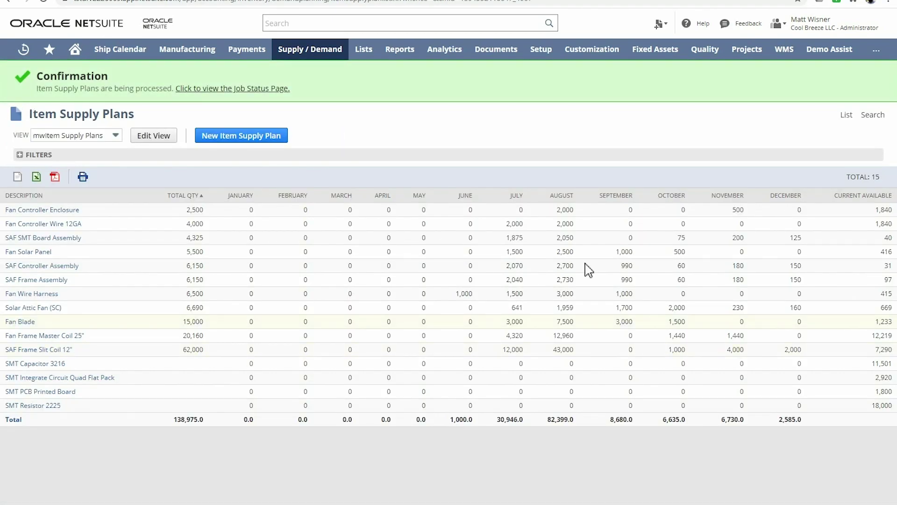
After checking the 15 supply plans, open BLD200 (Inventory Item) from Recent Records.
mouse_move(24, 49)
mouse_move(82, 102)
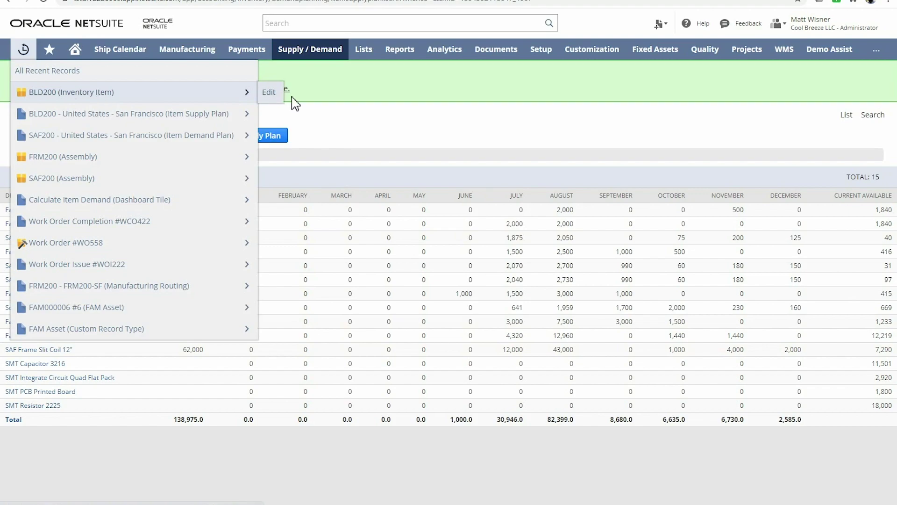
left_click(198, 96)
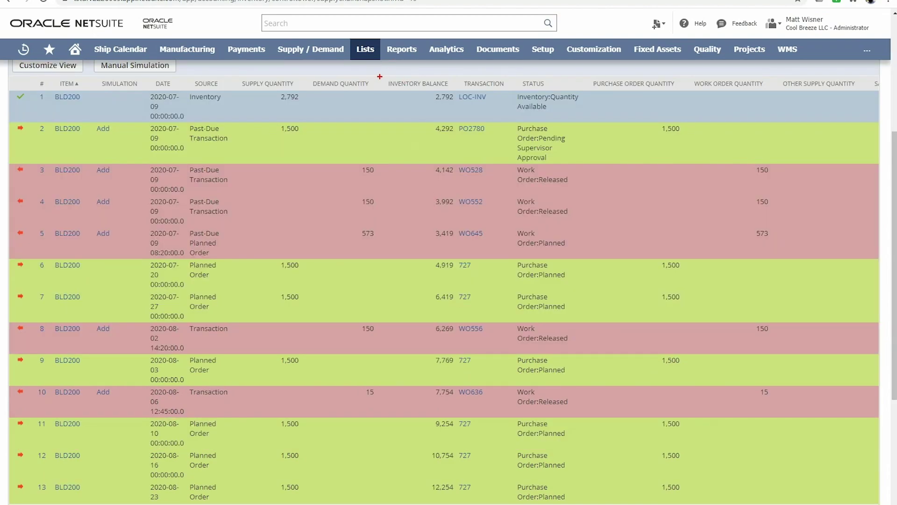
Review BLD200's snapshot balances and planned 1,500-unit orders, then return to Supply / Demand.
mouse_move(381, 68)
left_mouse_down()
mouse_move(472, 190)
mouse_move(473, 465)
mouse_move(457, 504)
left_mouse_up()
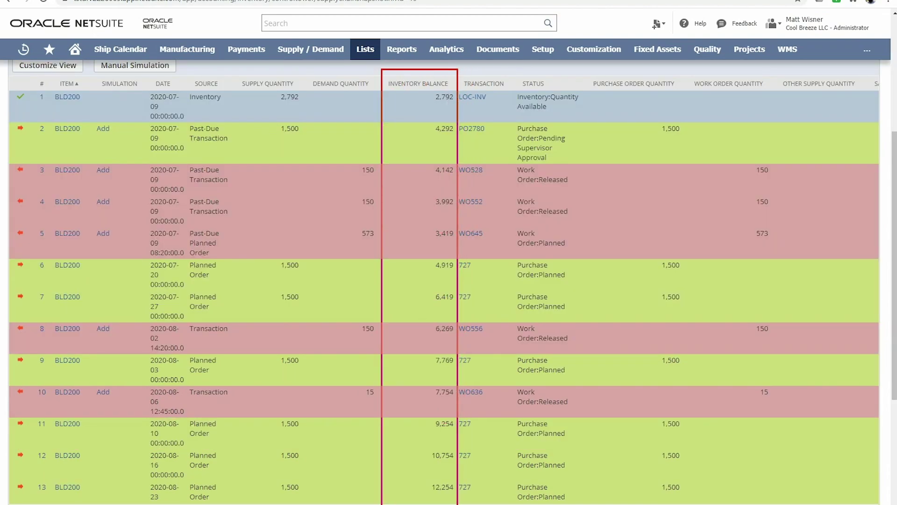
mouse_move(237, 73)
left_mouse_down()
mouse_move(311, 126)
mouse_move(307, 118)
mouse_move(321, 360)
mouse_move(317, 490)
mouse_move(307, 504)
left_mouse_up()
mouse_move(308, 73)
left_mouse_down()
mouse_move(381, 301)
mouse_move(377, 478)
left_mouse_up()
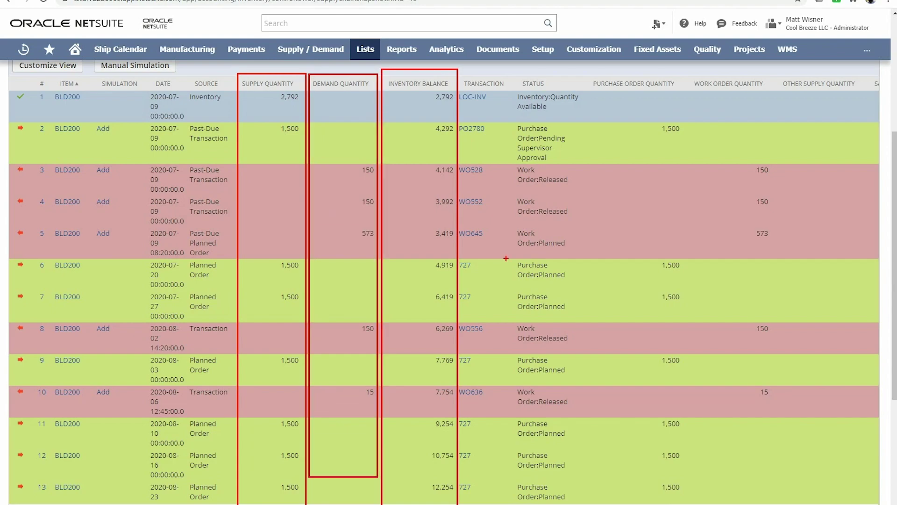
left_click_drag(506, 258, 587, 320)
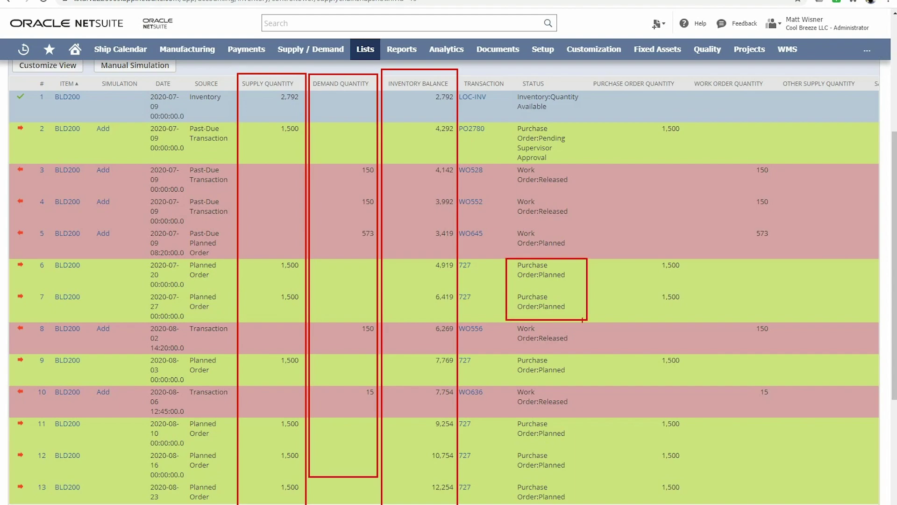
key("Escape")
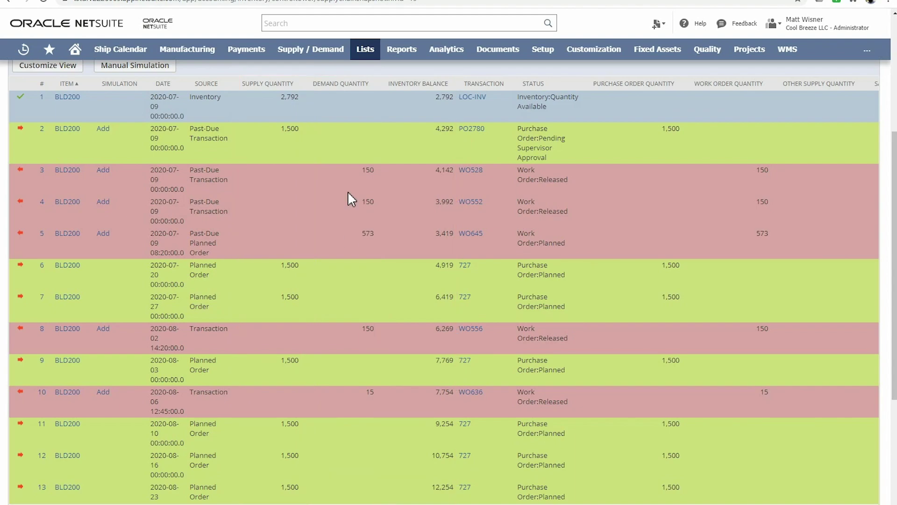
left_click(325, 55)
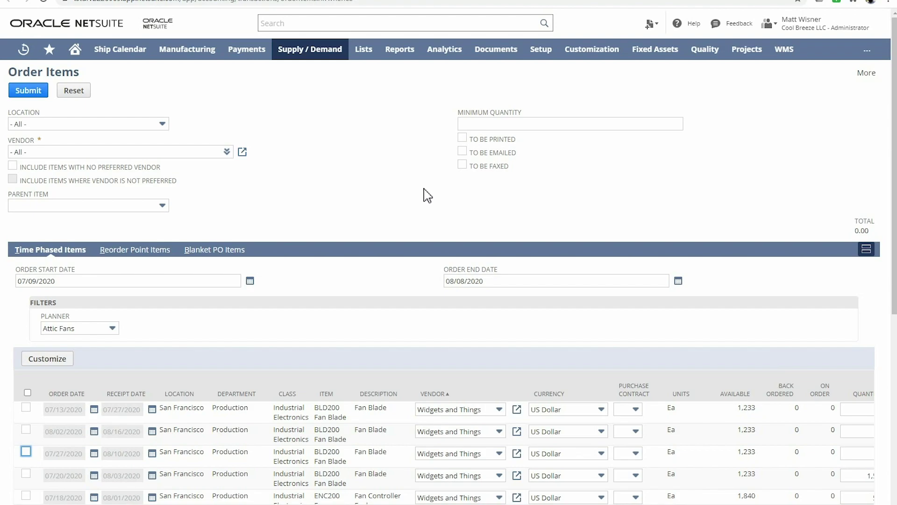
Tick the first three BLD200 planned lines, then leave for Supply / Demand without submitting.
left_click(26, 408)
left_click(26, 429)
left_click(25, 451)
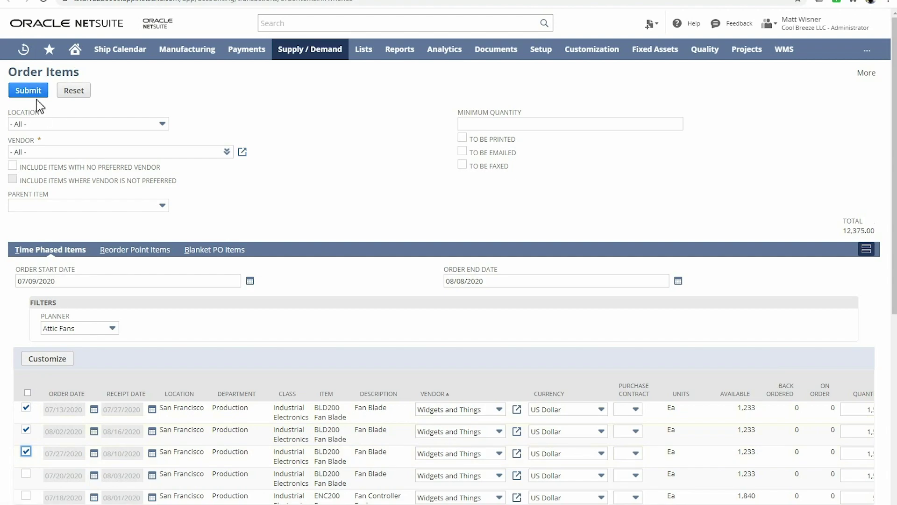
left_click(329, 52)
key("Return")
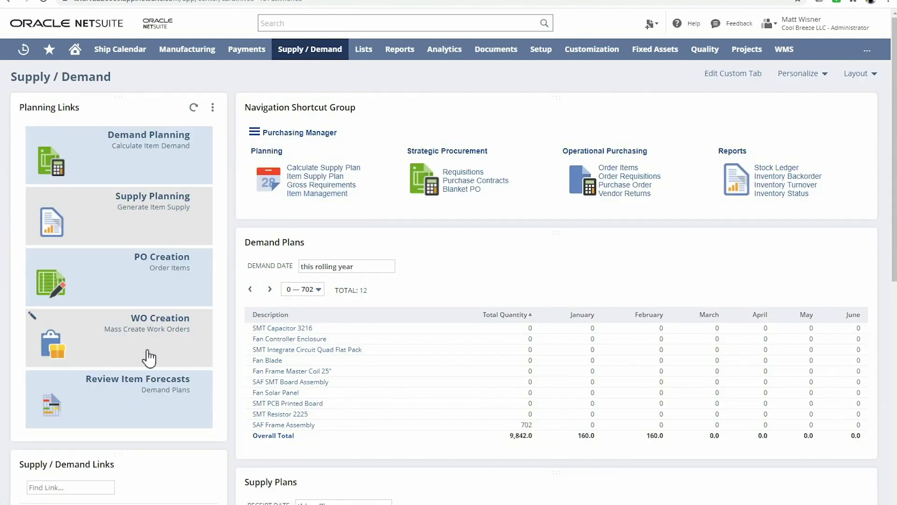
Open Mass Create Work Orders from the WO Creation tile to see the marked Attic Fans lines.
left_click(155, 357)
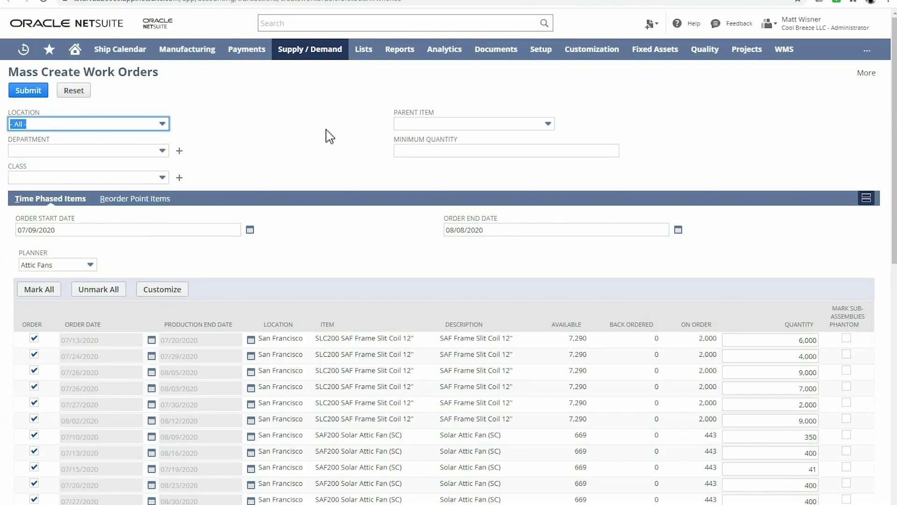